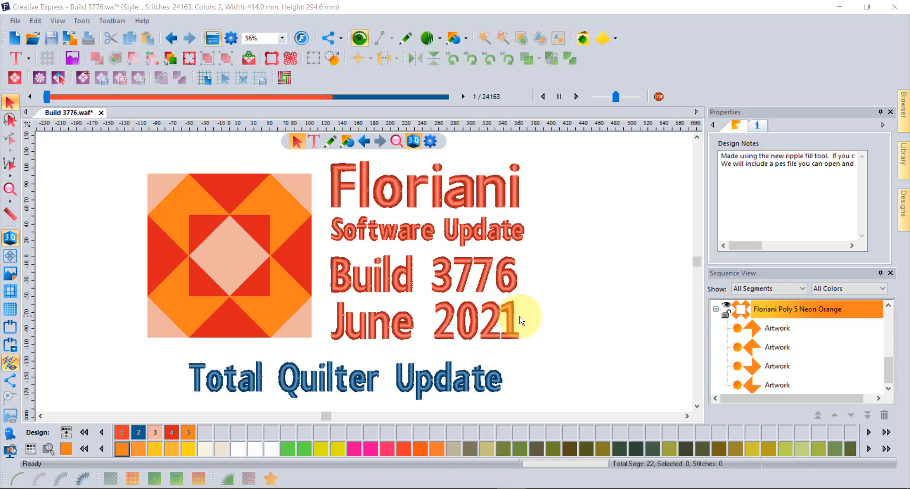
# Step: At 36% zoom, clear the canvas guide lines and switch to the Floriani Variegated and Mixed thread chart
pyautogui.click(280, 39)
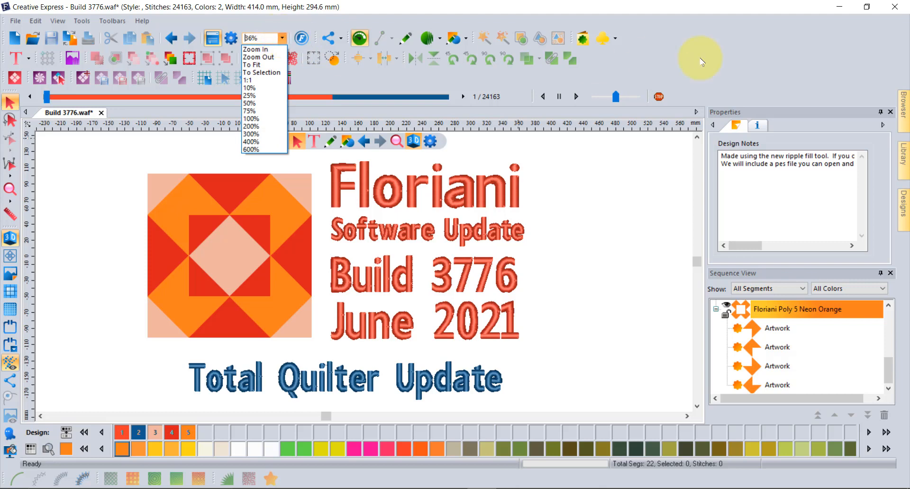
pyautogui.click(721, 60)
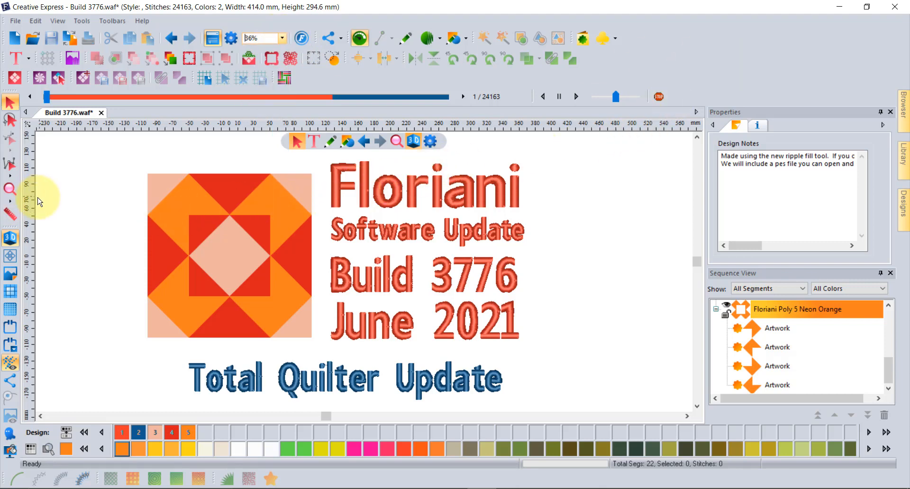
pyautogui.moveTo(30, 205); pyautogui.dragTo(90, 237)
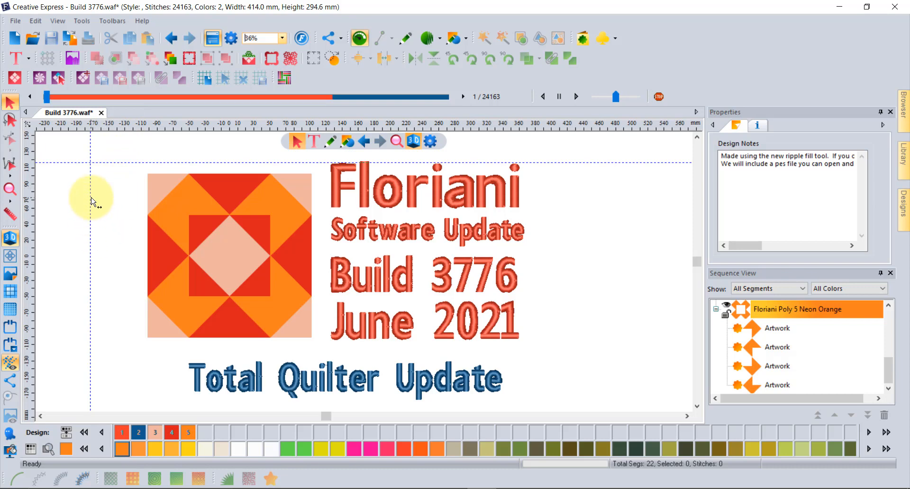
pyautogui.moveTo(91, 201); pyautogui.dragTo(19, 200)
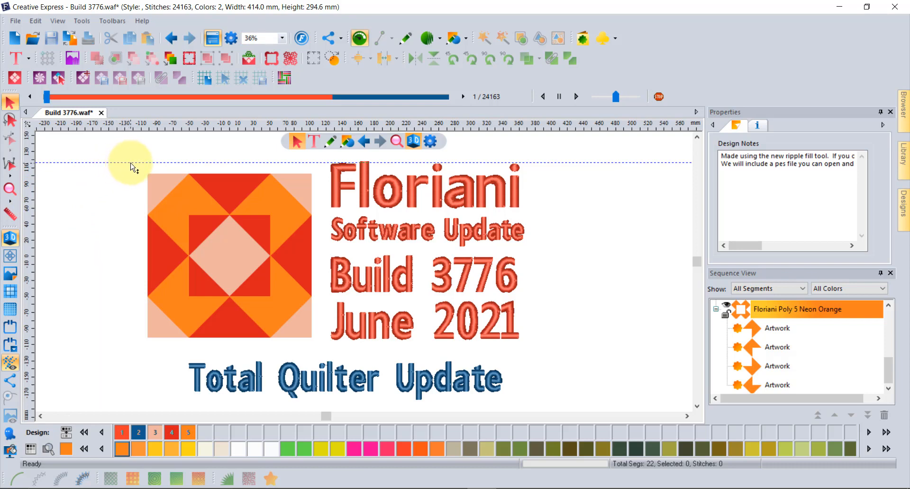
pyautogui.moveTo(131, 163); pyautogui.dragTo(122, 126)
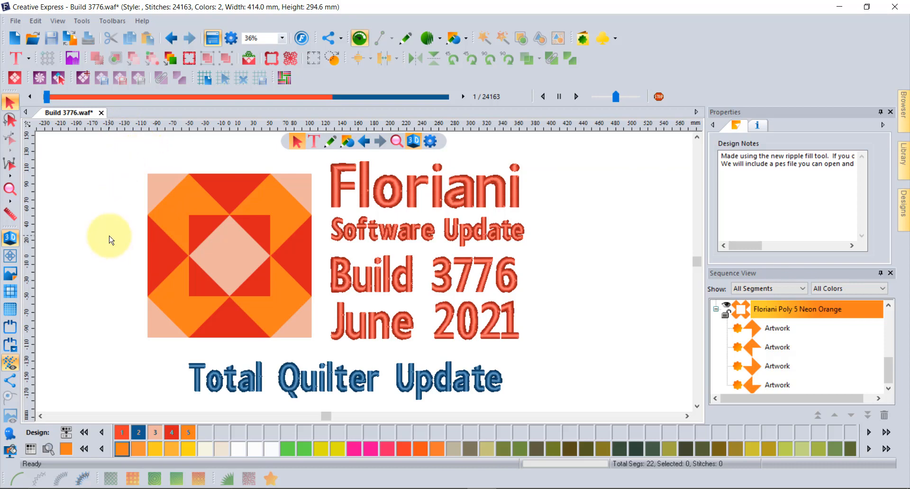
pyautogui.click(29, 451)
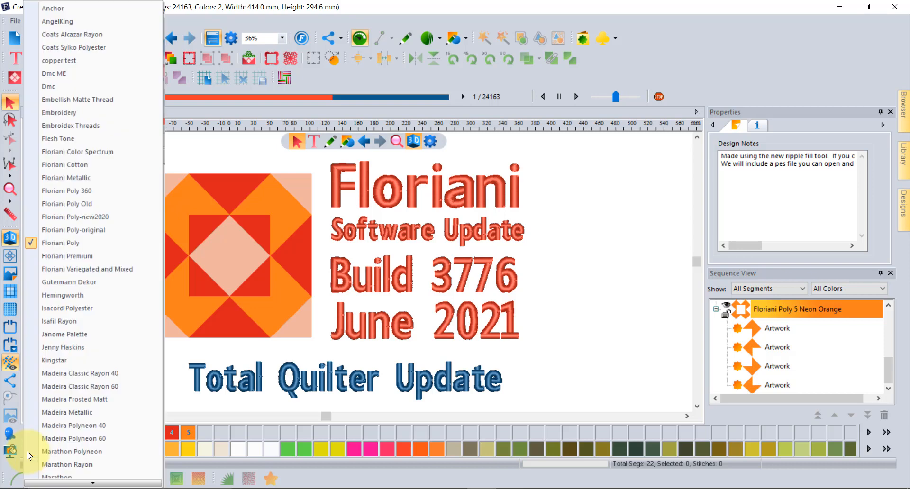
pyautogui.click(123, 271)
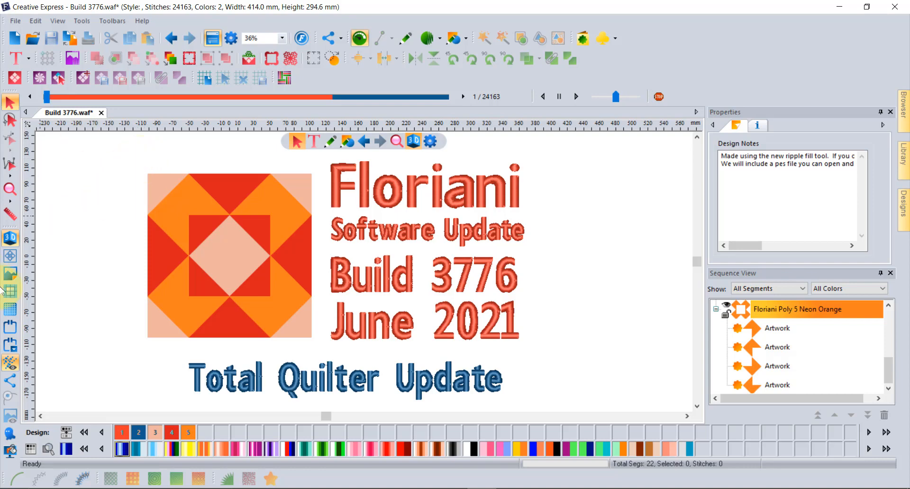
# Step: Load FBD002.jpg as backdrop, place it left of the block, and enlarge it to 78.8 × 77.6 mm
pyautogui.click(10, 274)
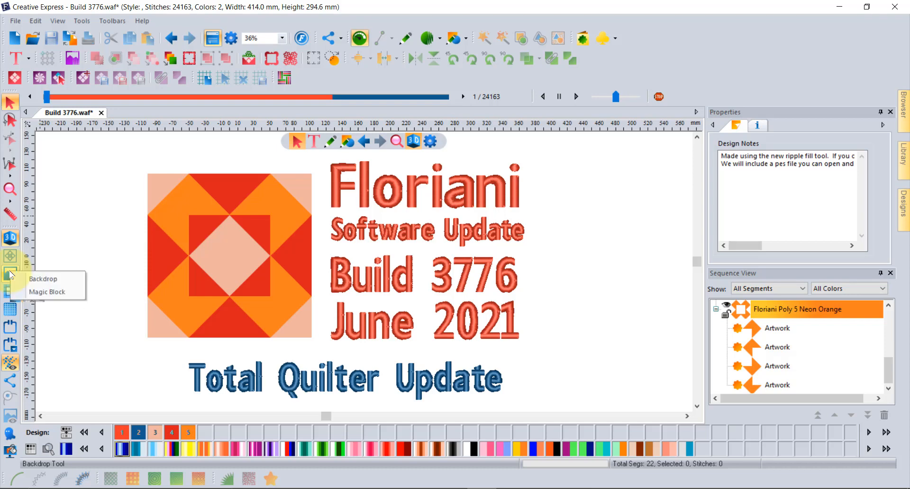
pyautogui.click(47, 278)
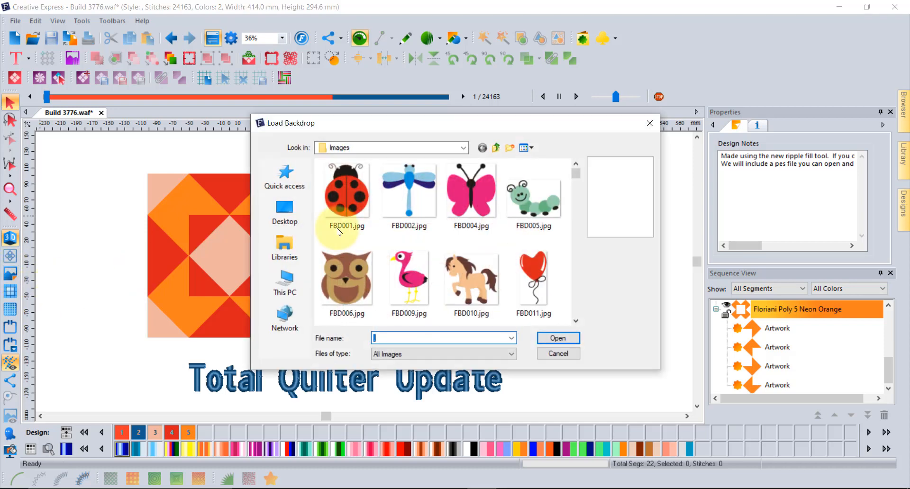
pyautogui.click(410, 194)
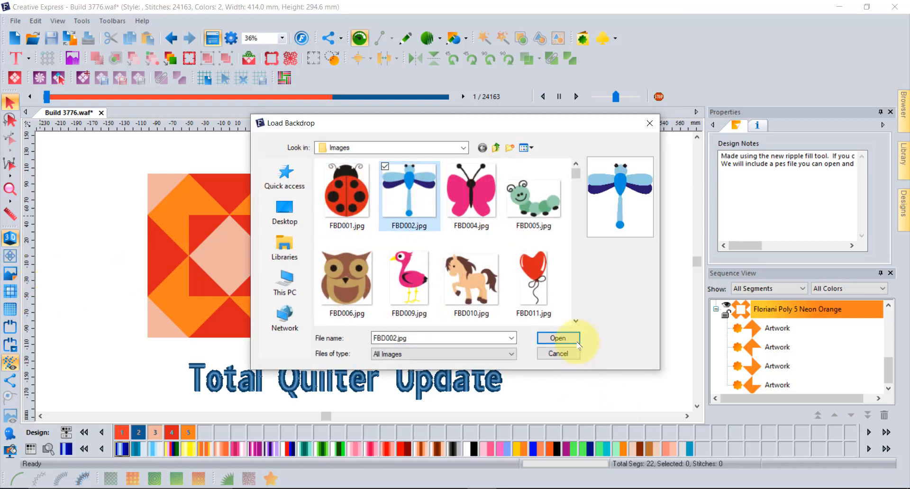
pyautogui.click(558, 338)
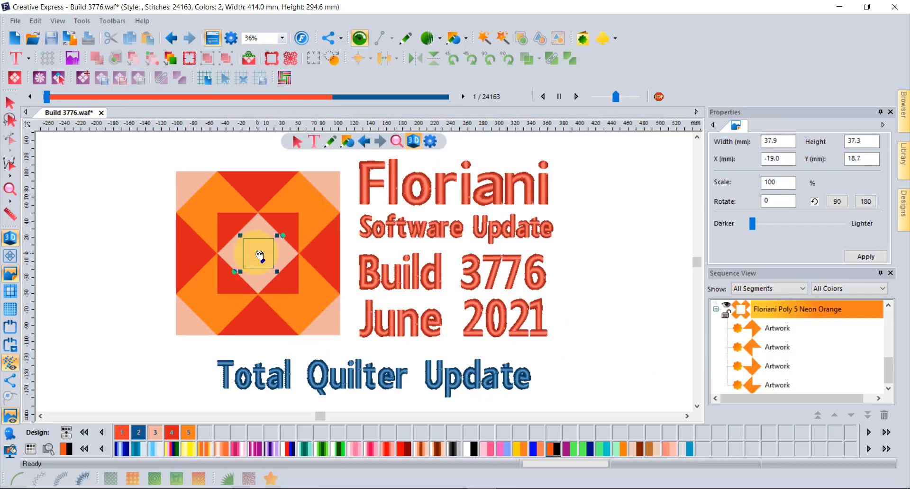
pyautogui.moveTo(256, 255); pyautogui.dragTo(142, 227)
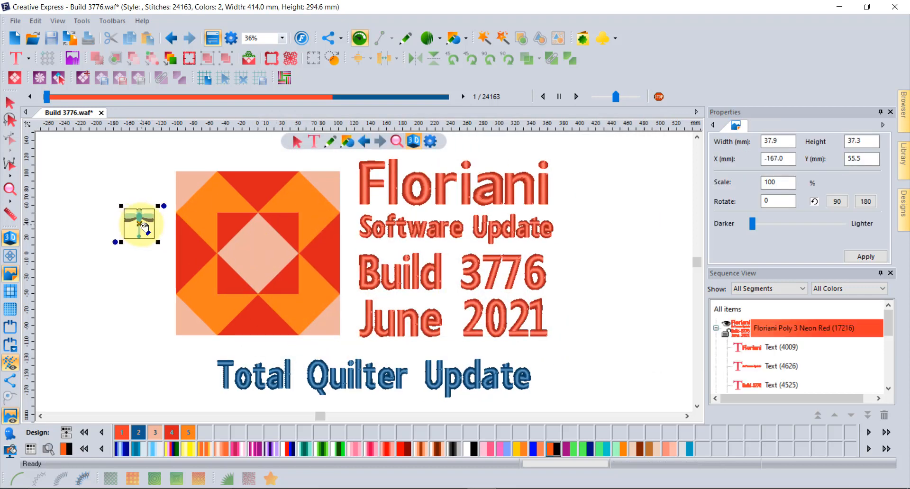
pyautogui.scroll(1, 145, 227)
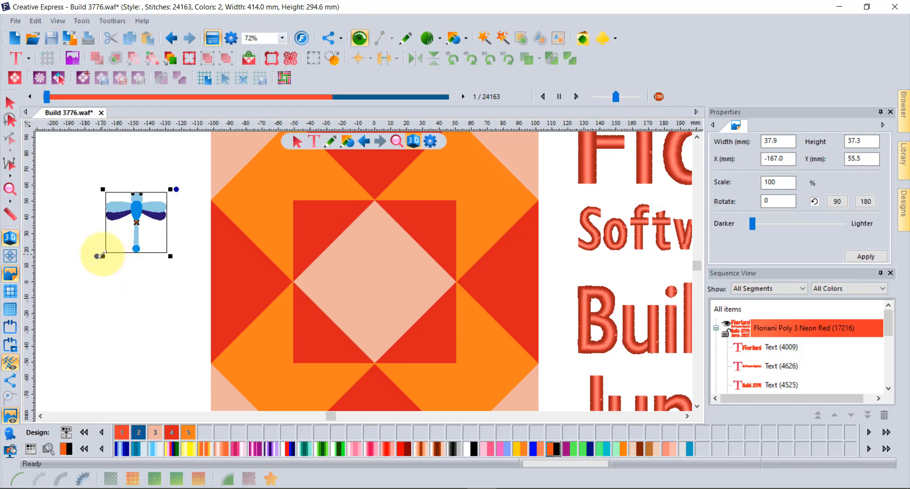
pyautogui.moveTo(99, 257); pyautogui.dragTo(70, 287)
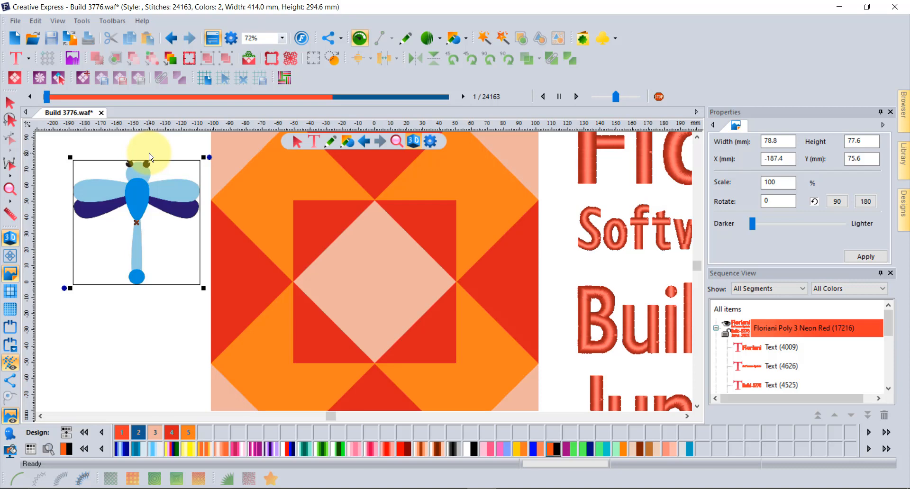
# Step: Swap the dragonfly backdrop for the butterfly FBD004.jpg, move it left, then delete the backdrop
pyautogui.rightClick(109, 188)
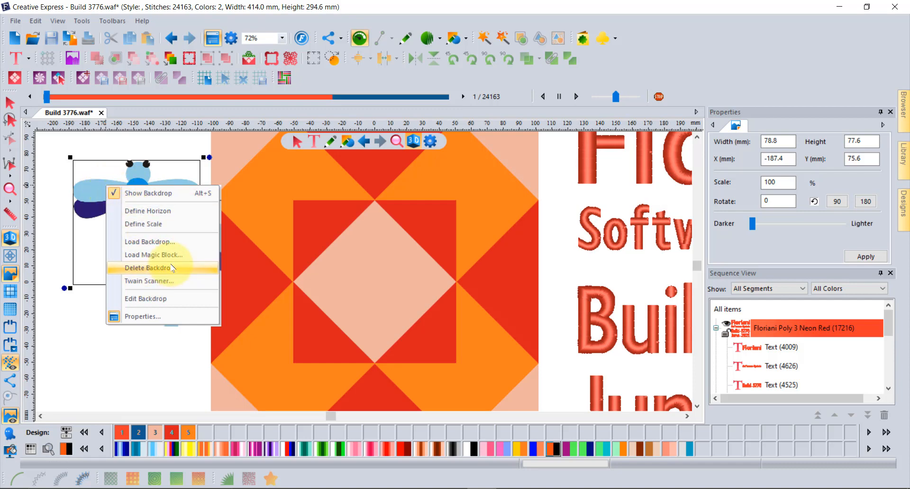
pyautogui.click(170, 246)
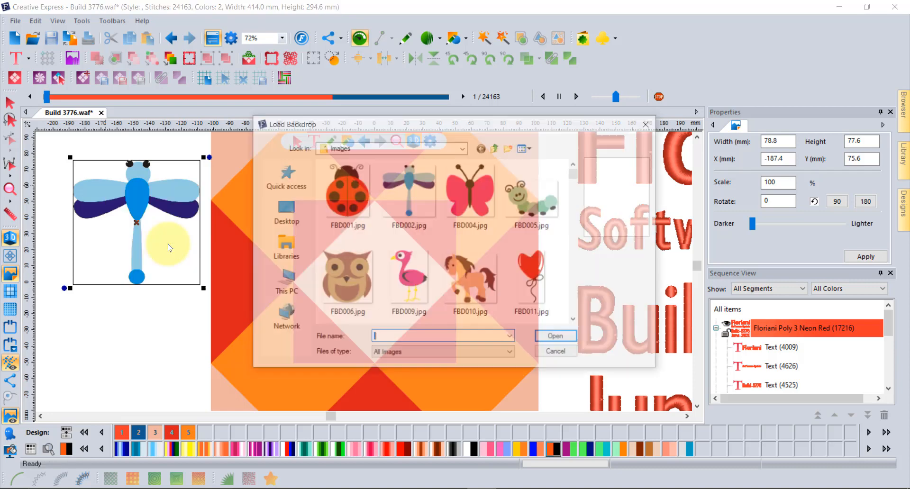
pyautogui.click(473, 177)
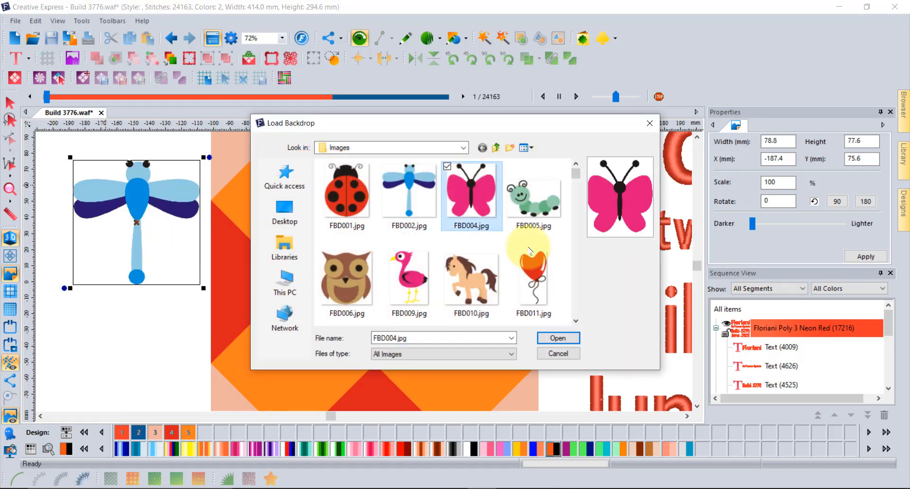
pyautogui.click(558, 338)
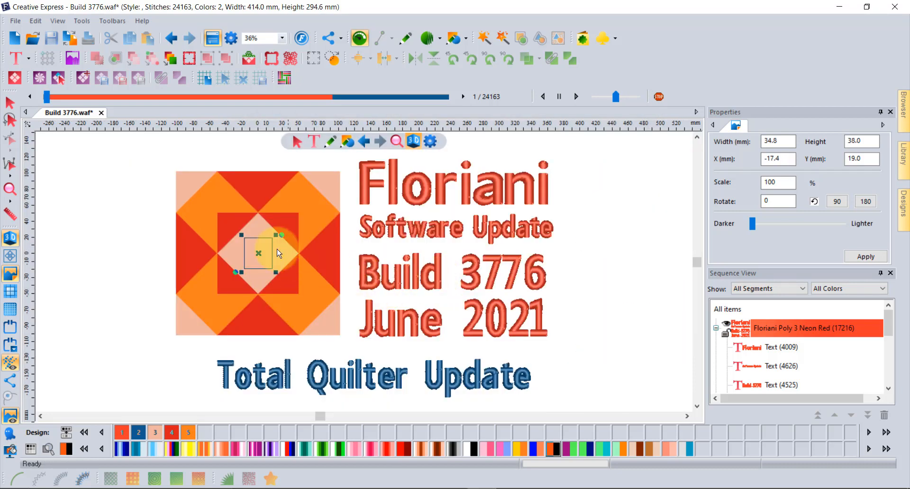
pyautogui.moveTo(260, 255); pyautogui.dragTo(95, 234)
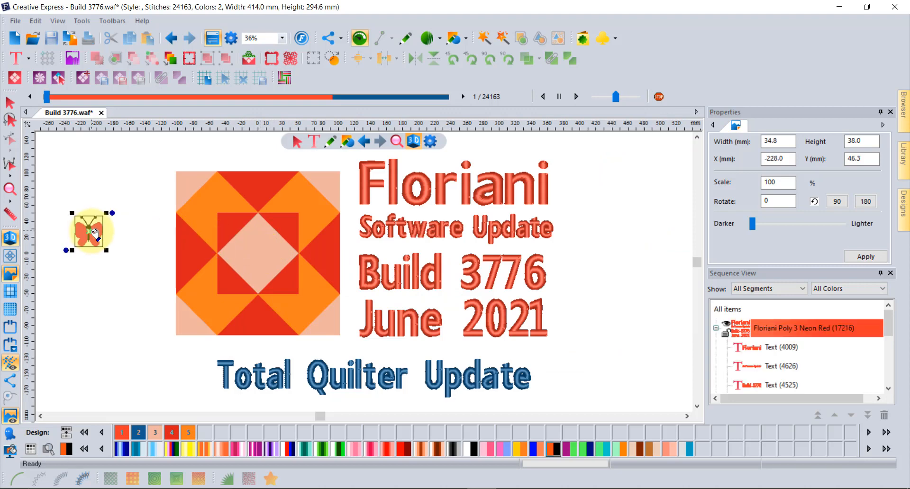
pyautogui.rightClick(93, 234)
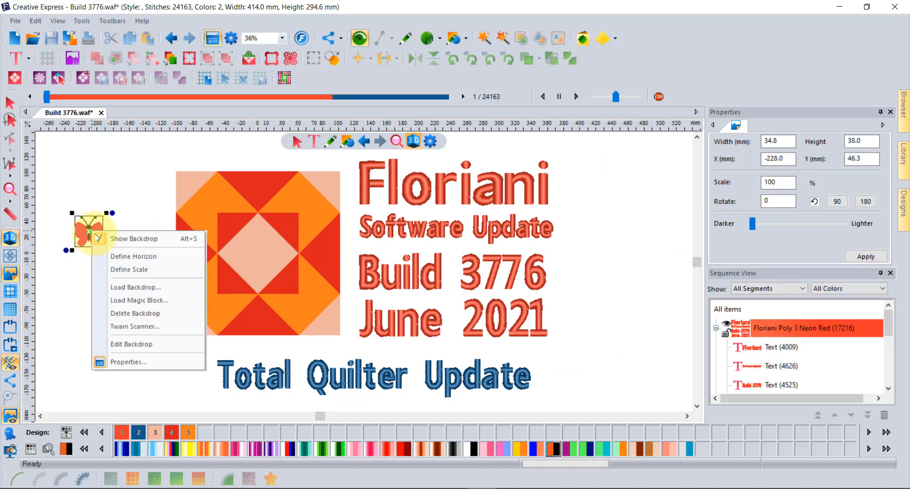
pyautogui.click(159, 314)
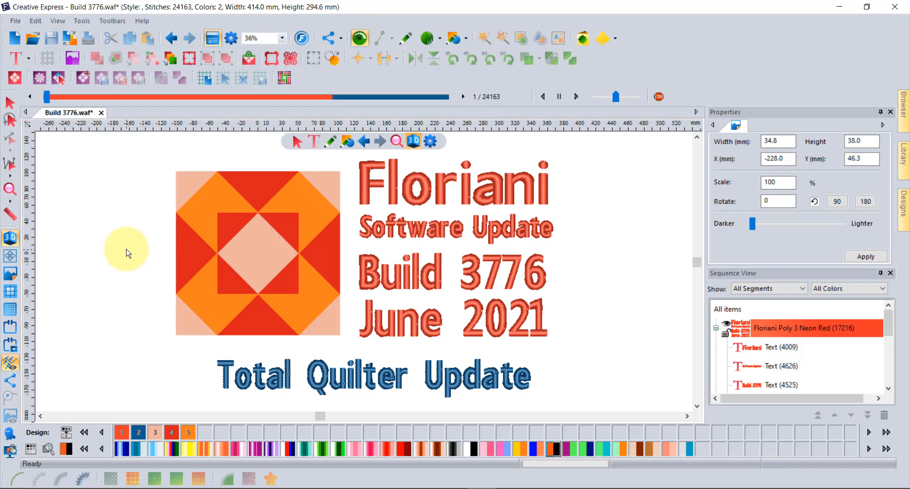
# Step: Insert the apple custom shape, shrink it to 62.3 × 61.0 mm, and centre it in the block
pyautogui.click(466, 38)
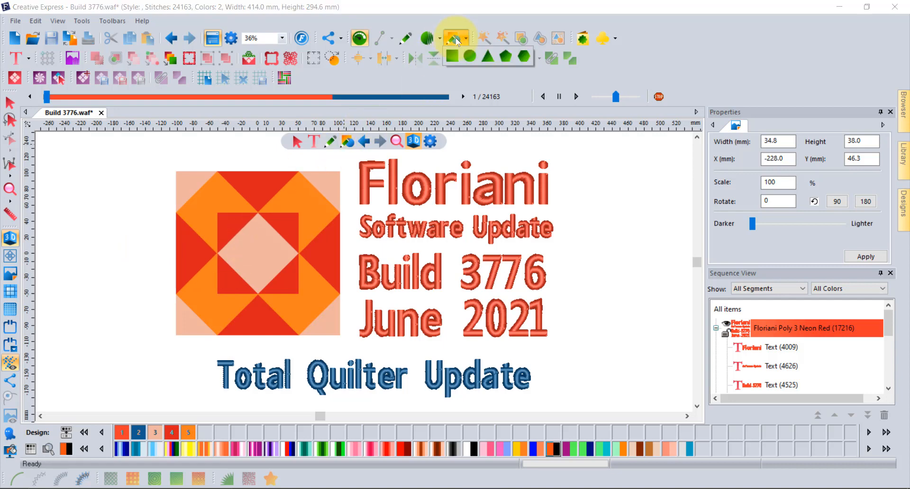
pyautogui.click(579, 41)
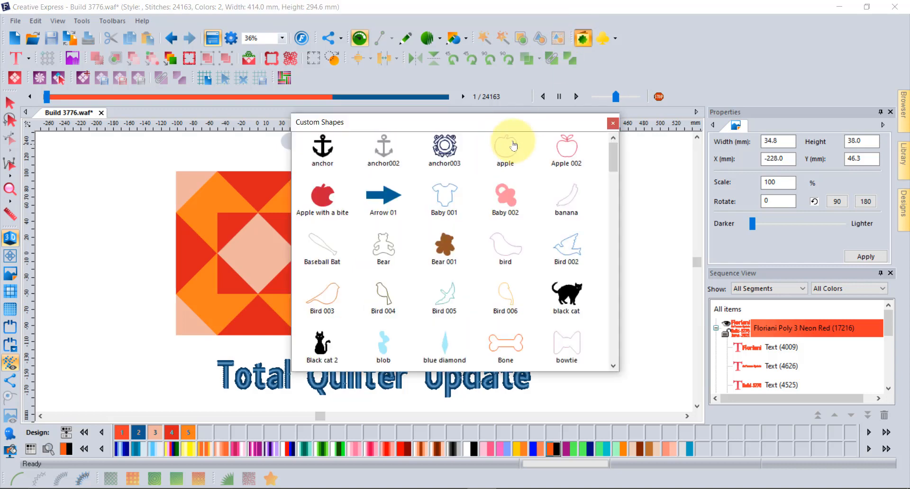
pyautogui.doubleClick(514, 145)
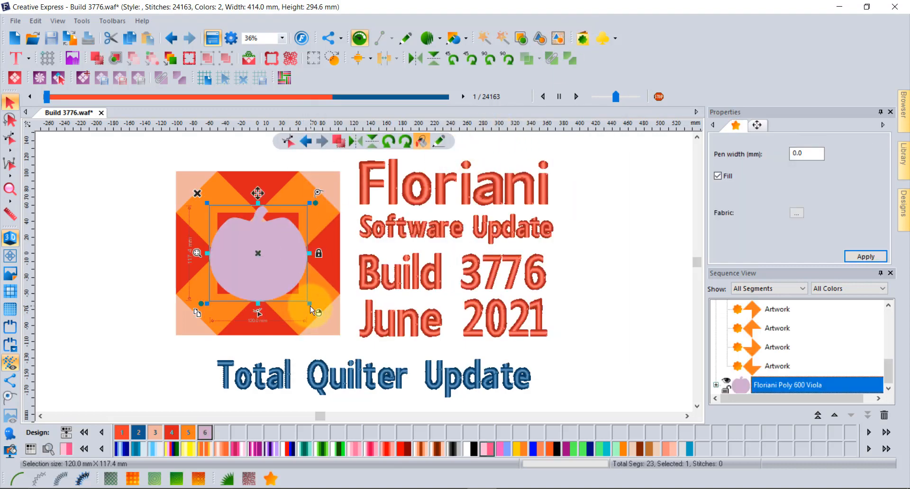
pyautogui.moveTo(311, 309); pyautogui.dragTo(265, 263)
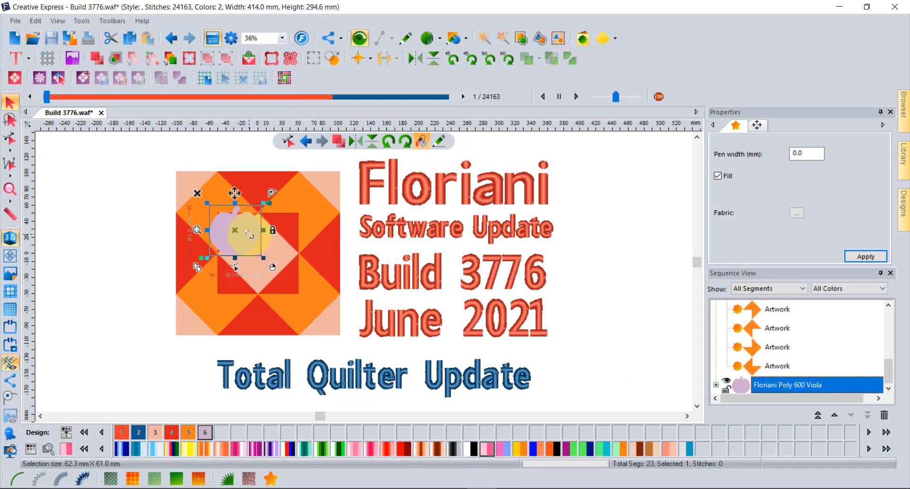
pyautogui.moveTo(250, 234); pyautogui.dragTo(258, 253)
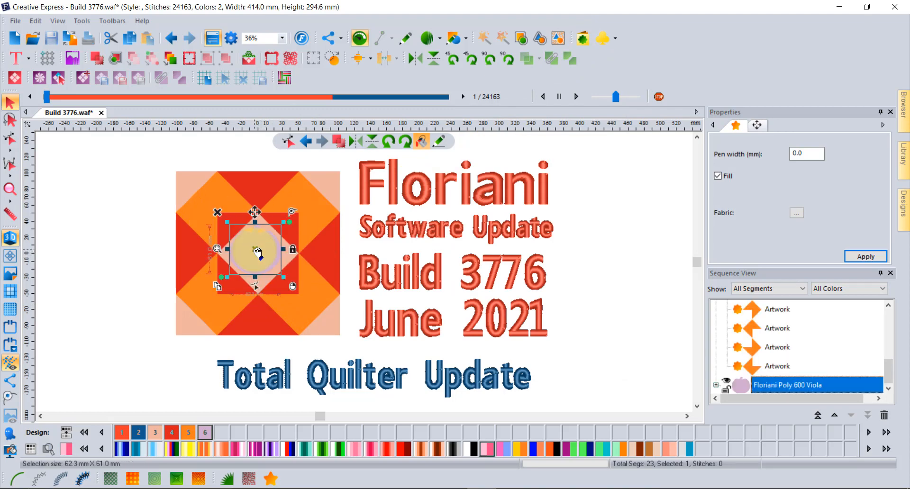
# Step: Make the apple a 3.0 mm satin appliqué at 0.40 mm density with AF_Gold Velvet fabric fill
pyautogui.click(228, 480)
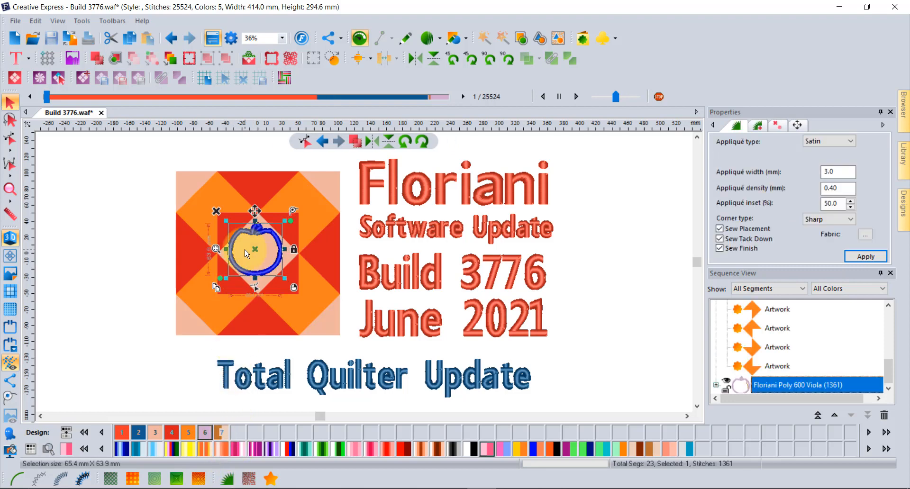
pyautogui.scroll(1, 247, 254)
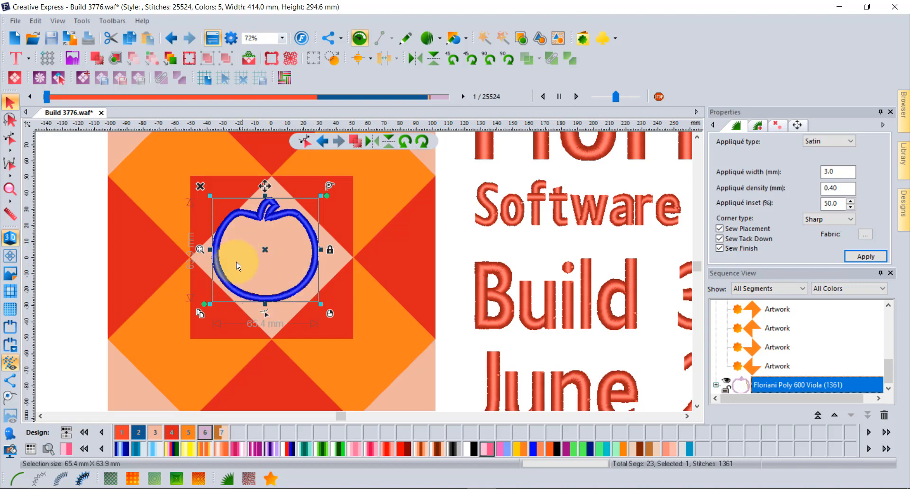
pyautogui.click(867, 236)
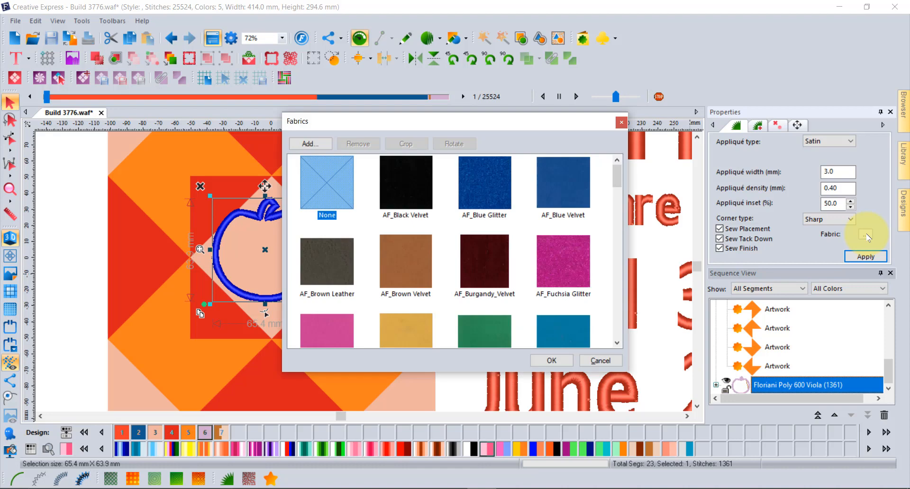
pyautogui.scroll(-2, 519, 223)
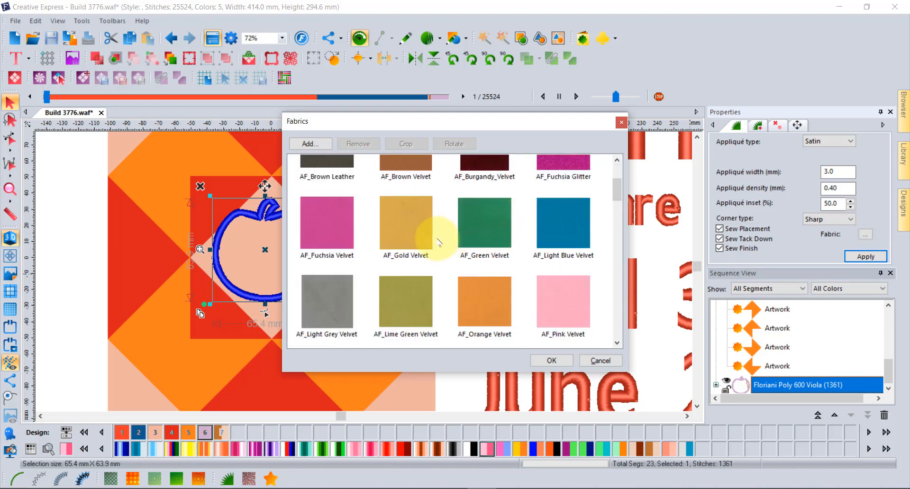
pyautogui.click(407, 208)
pyautogui.click(555, 362)
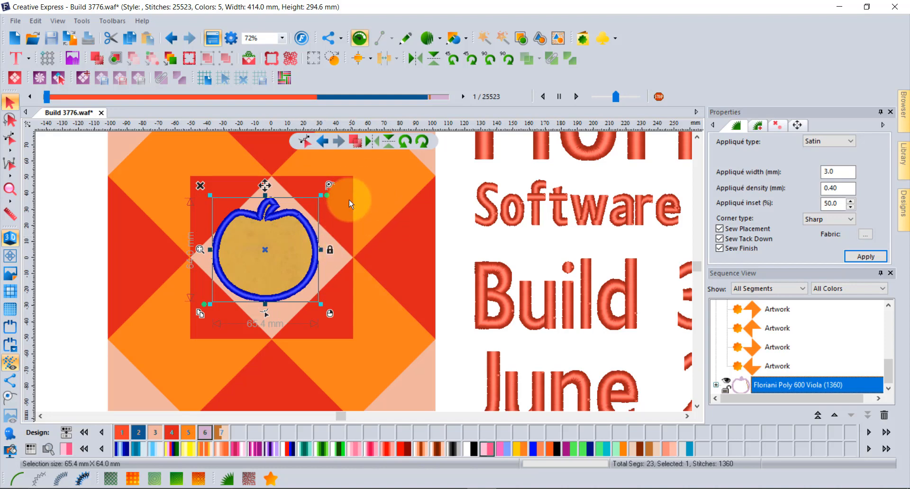
pyautogui.click(732, 127)
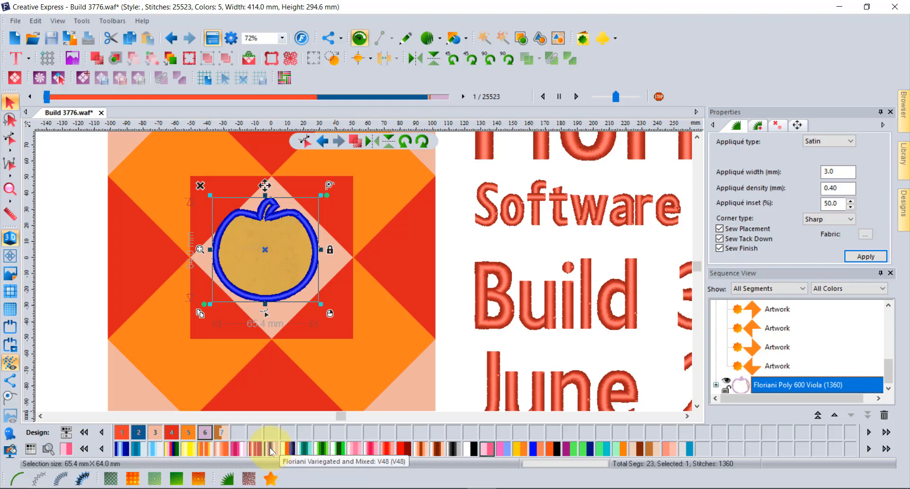
# Step: Apply the Floriani Variegated V48 thread as Color 3 to the apple's satin border
pyautogui.rightClick(271, 448)
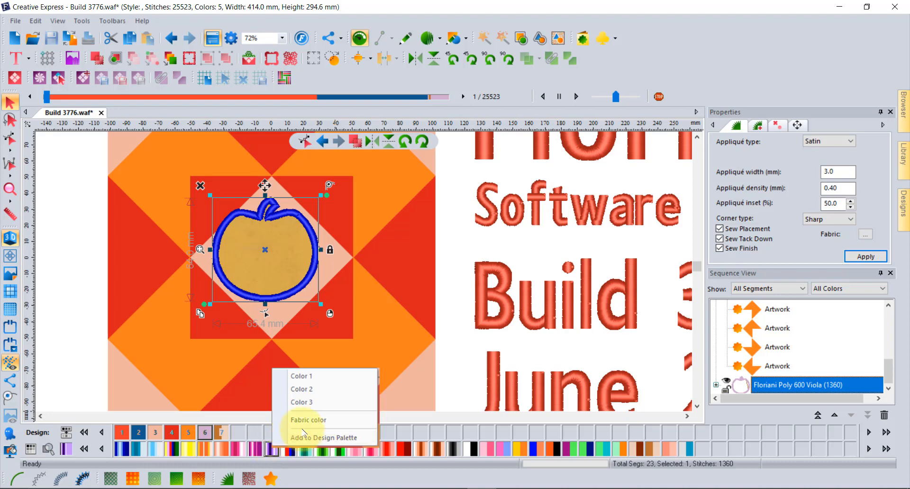
pyautogui.click(338, 403)
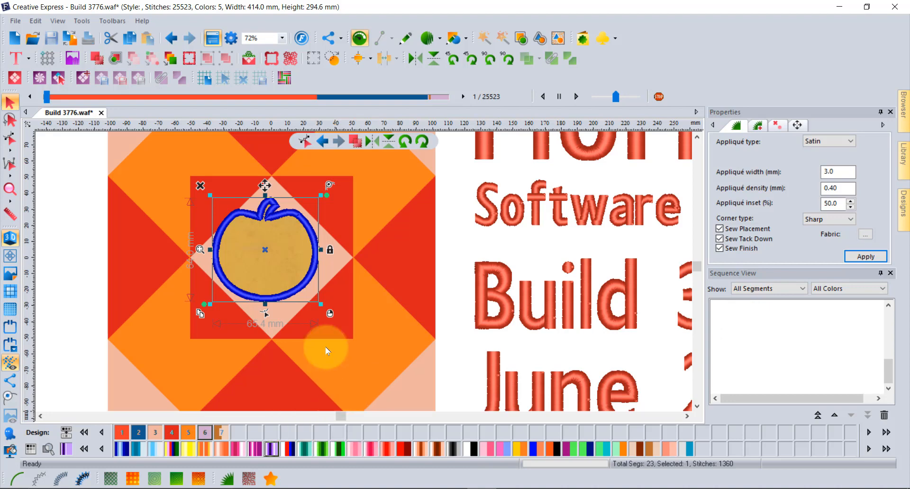
pyautogui.click(101, 223)
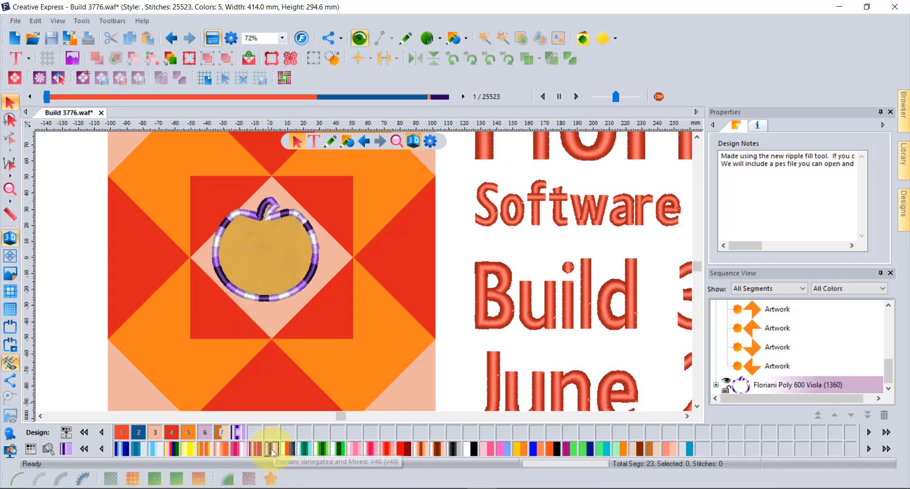
# Step: Select the quilt block, clear the selection, and reselect the apple appliqué
pyautogui.click(295, 452)
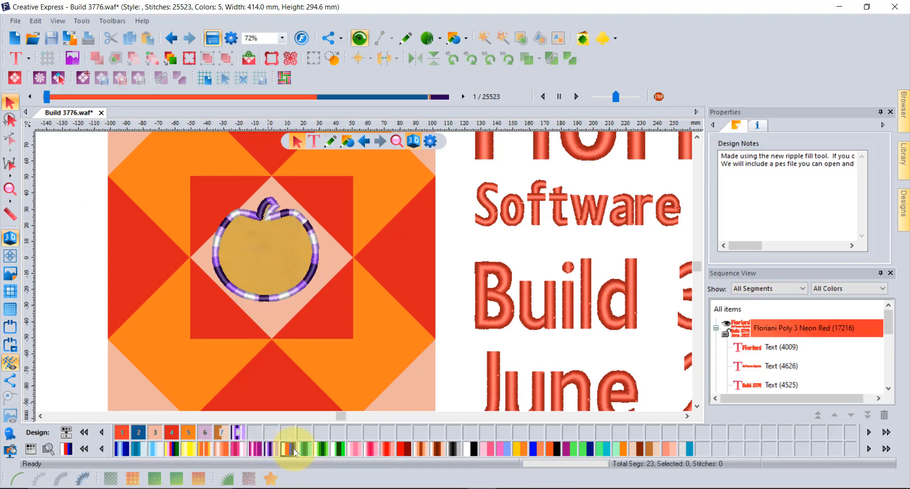
pyautogui.click(264, 268)
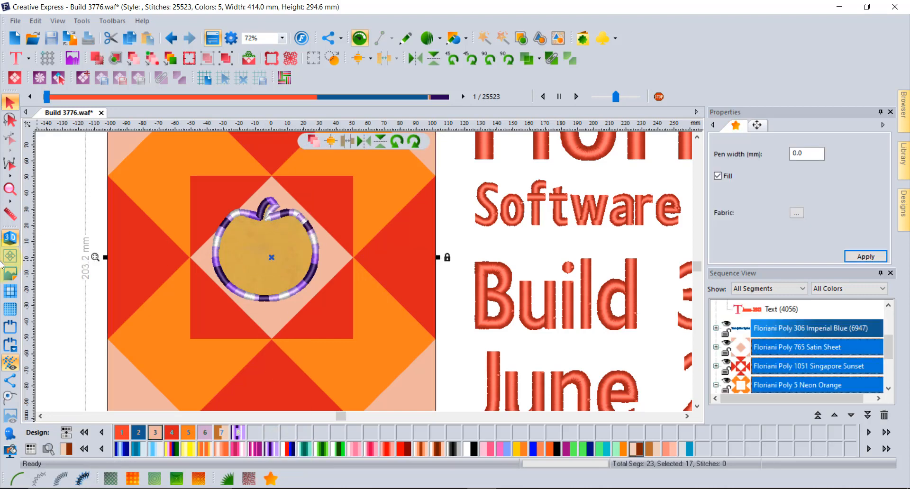
pyautogui.click(52, 217)
pyautogui.click(288, 208)
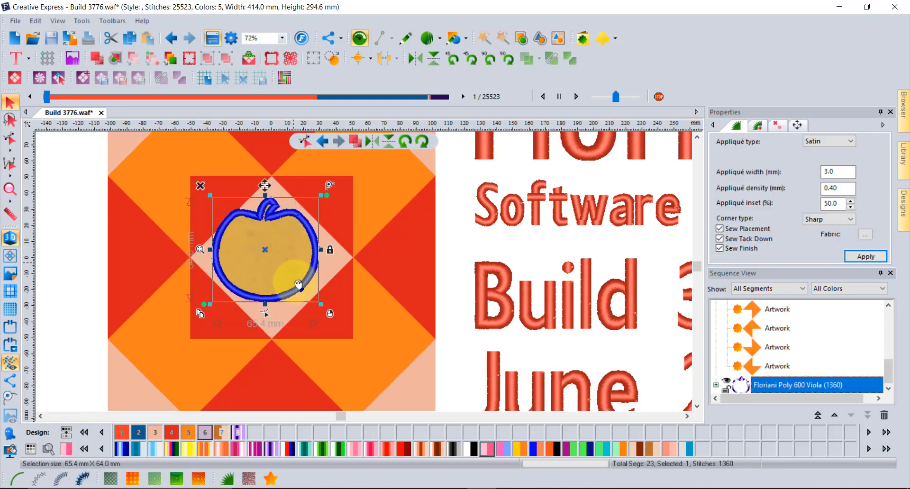
# Step: Replace the gold velvet with a plain colour fill and switch to the Floriani Poly thread chart
pyautogui.rightClick(287, 449)
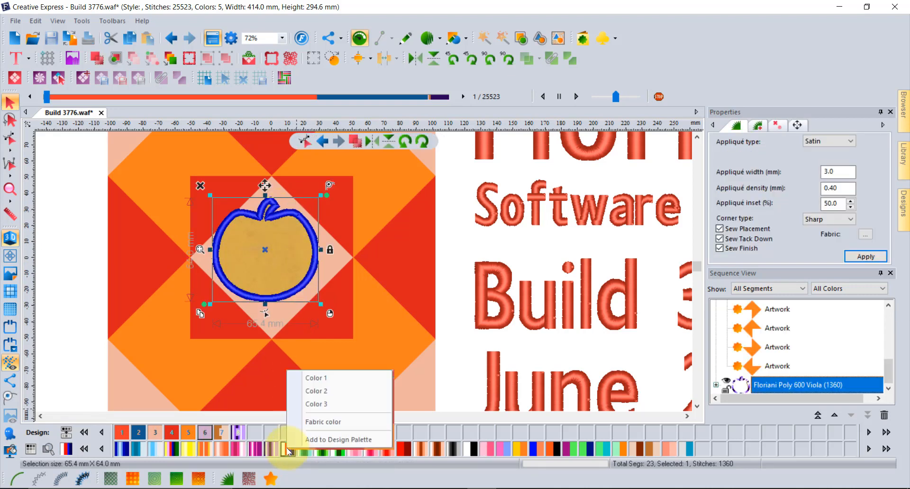
pyautogui.click(346, 422)
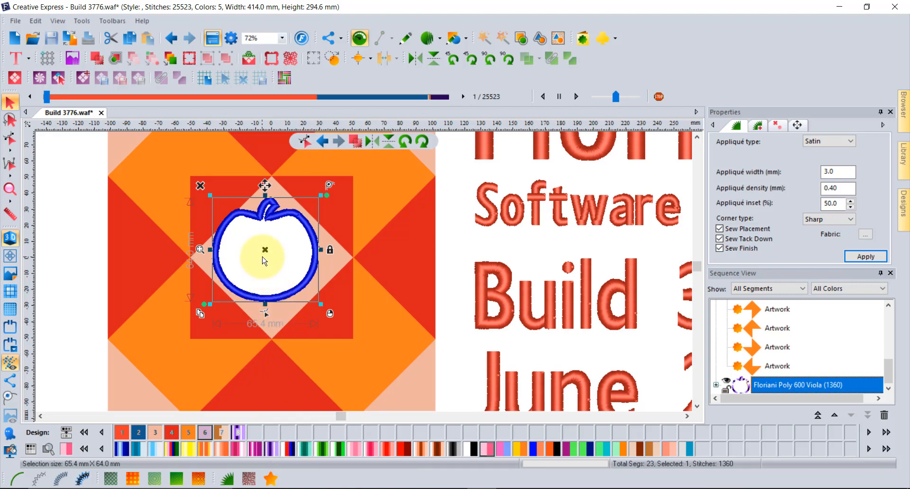
pyautogui.click(30, 447)
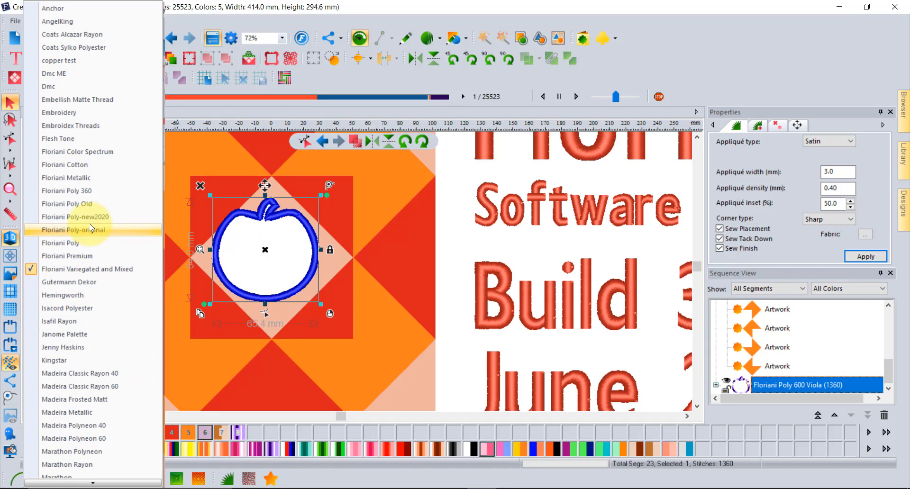
pyautogui.click(88, 244)
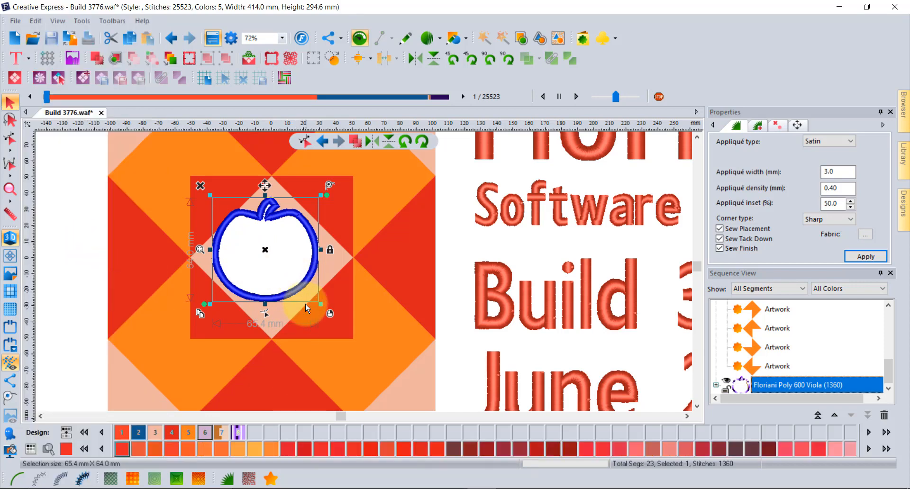
# Step: Set the apple's fabric fill to red and deselect to preview the finished appliqué
pyautogui.rightClick(336, 451)
pyautogui.click(368, 424)
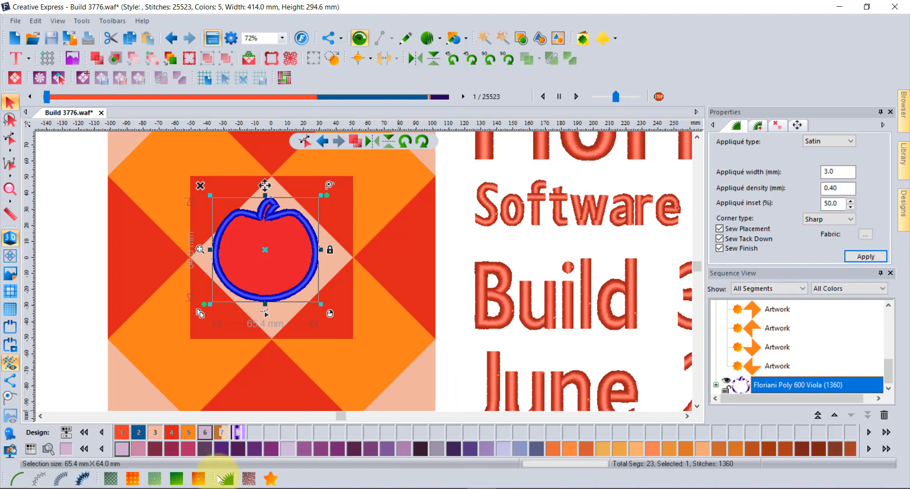
pyautogui.click(77, 197)
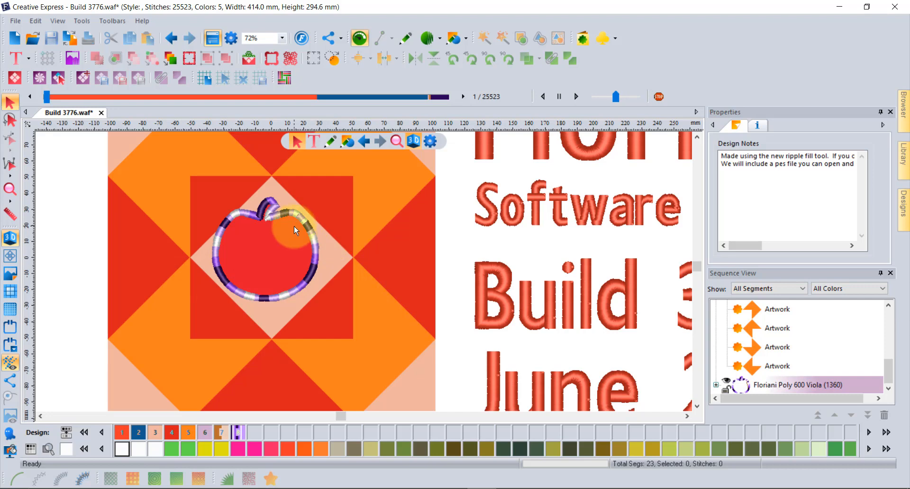
pyautogui.scroll(-2, 295, 231)
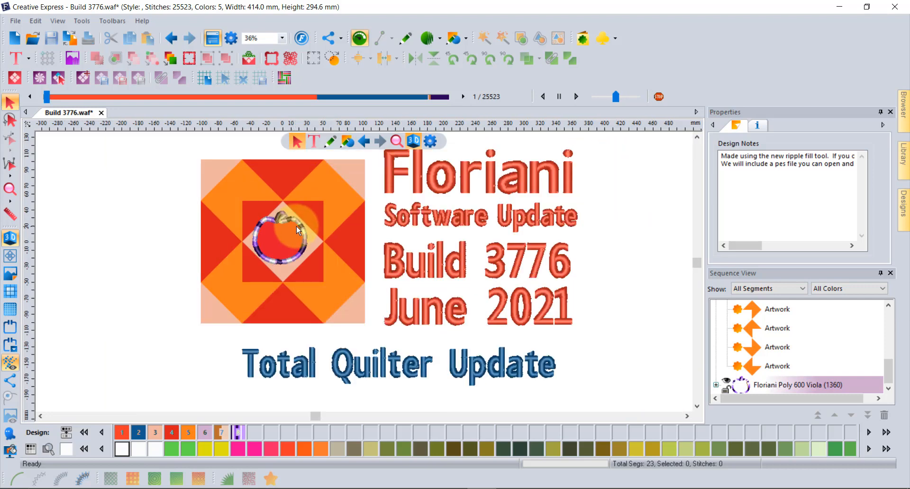